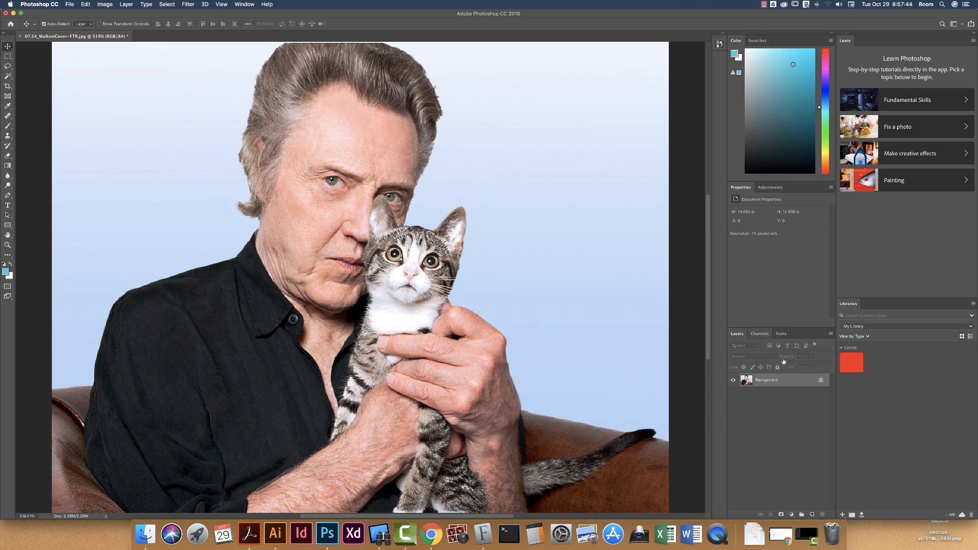
# - Load the Work Path as a selection and convert the locked Background into an editable layer
pyautogui.click(781, 335)
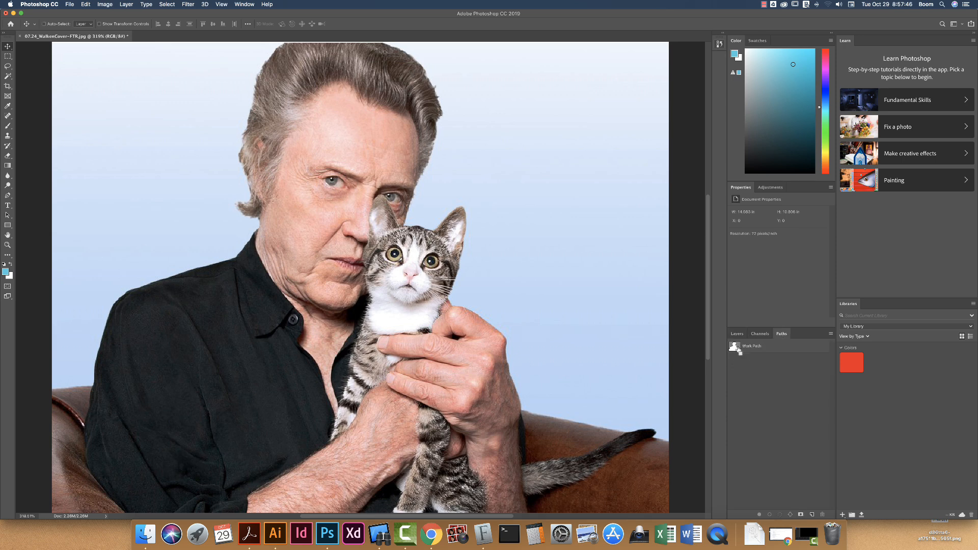
pyautogui.keyDown('super'); pyautogui.click(734, 347); pyautogui.keyUp('super')
pyautogui.click(737, 334)
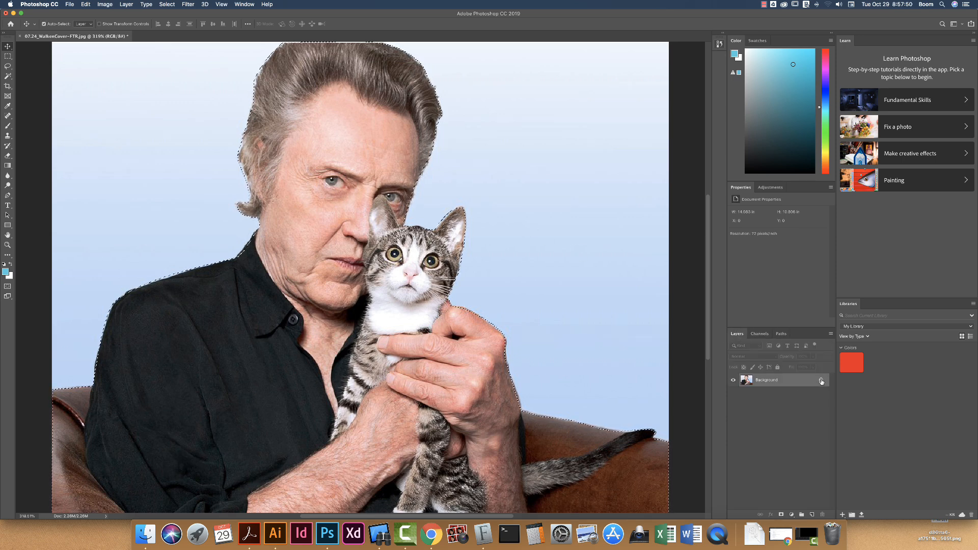
pyautogui.keyDown('alt'); pyautogui.doubleClick(769, 381); pyautogui.keyUp('alt')
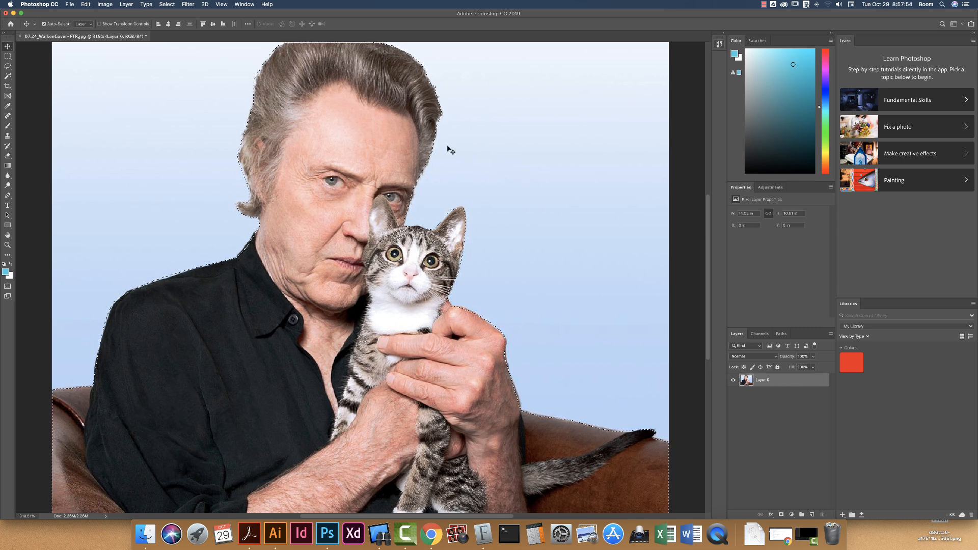
# - Invert the selection, delete the blue background around the man and cat, and deselect
pyautogui.click(168, 4)
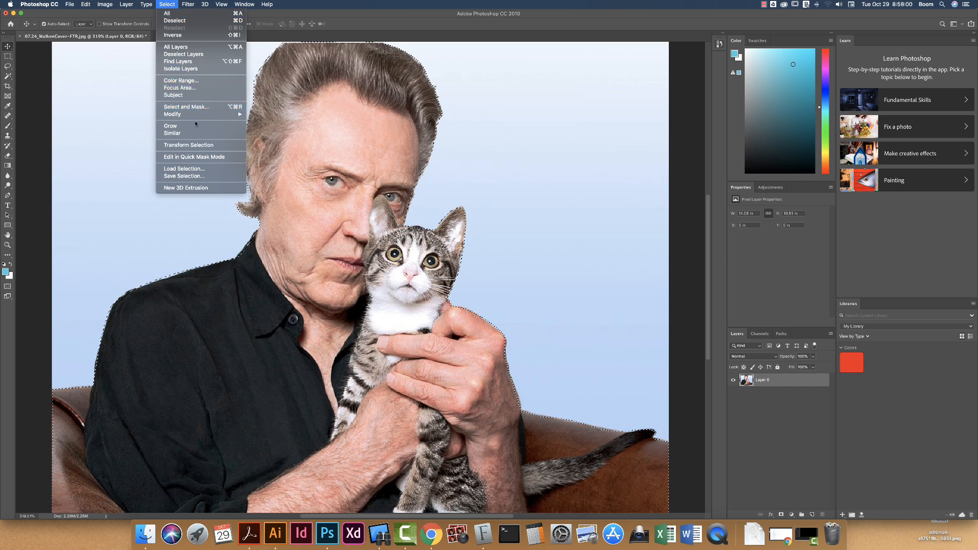
pyautogui.click(217, 36)
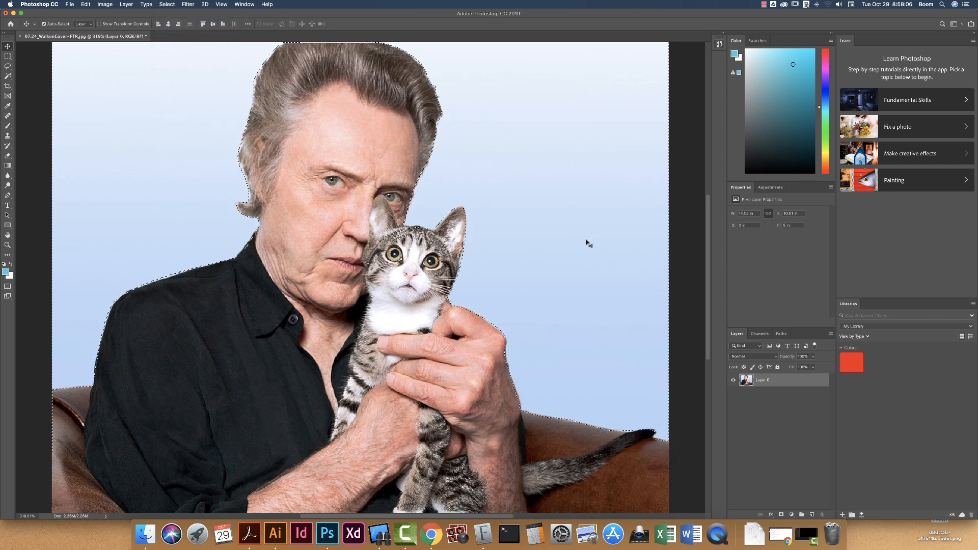
pyautogui.press('Delete')
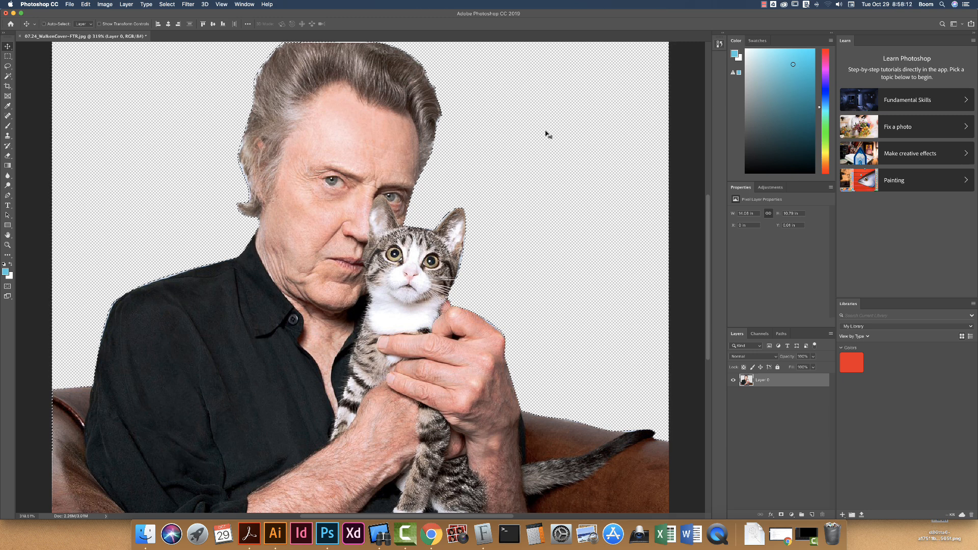
pyautogui.press('super+d')
# - Convert the image to Grayscale mode, discarding the color information
pyautogui.click(103, 5)
pyautogui.moveTo(133, 13)
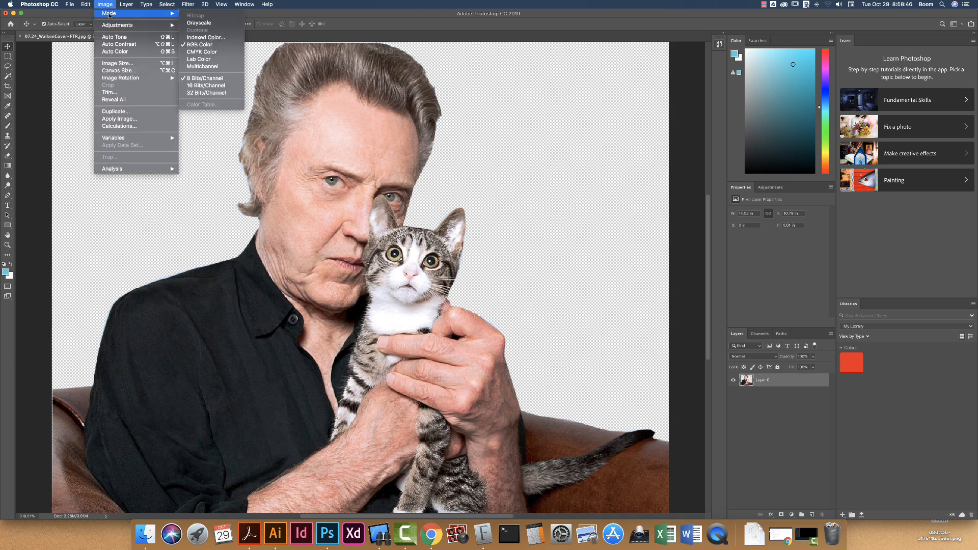
pyautogui.click(213, 24)
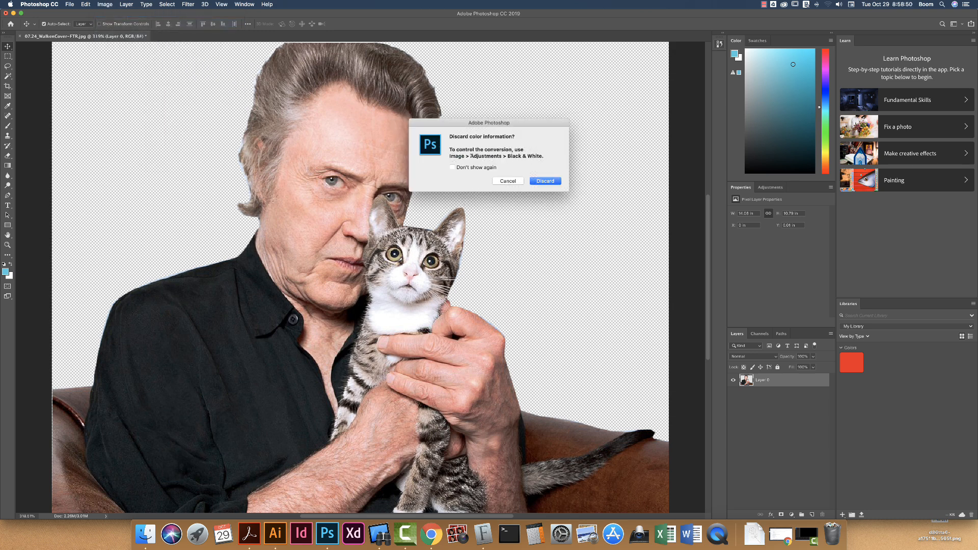
pyautogui.click(551, 183)
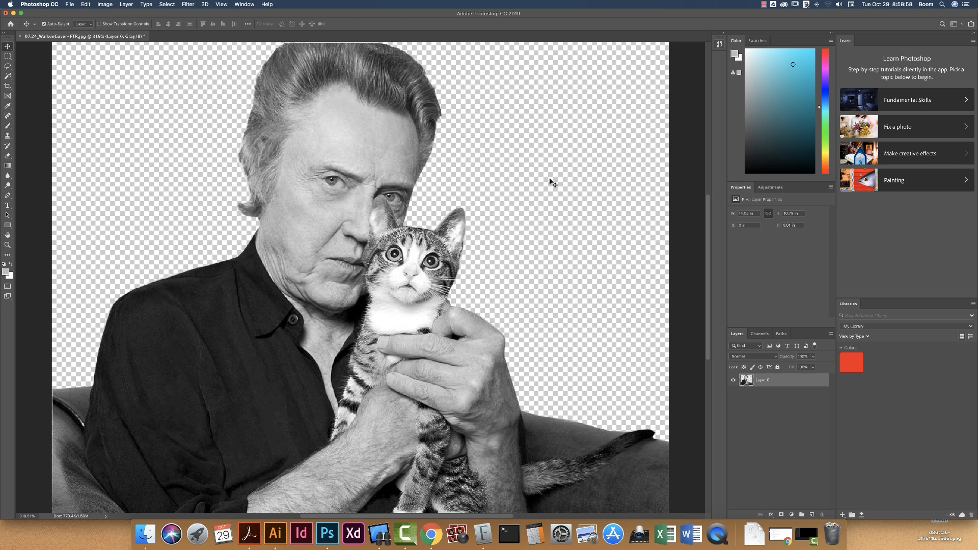
# - Add a Brightness/Contrast adjustment layer with brightness 1 and contrast 43
pyautogui.click(781, 188)
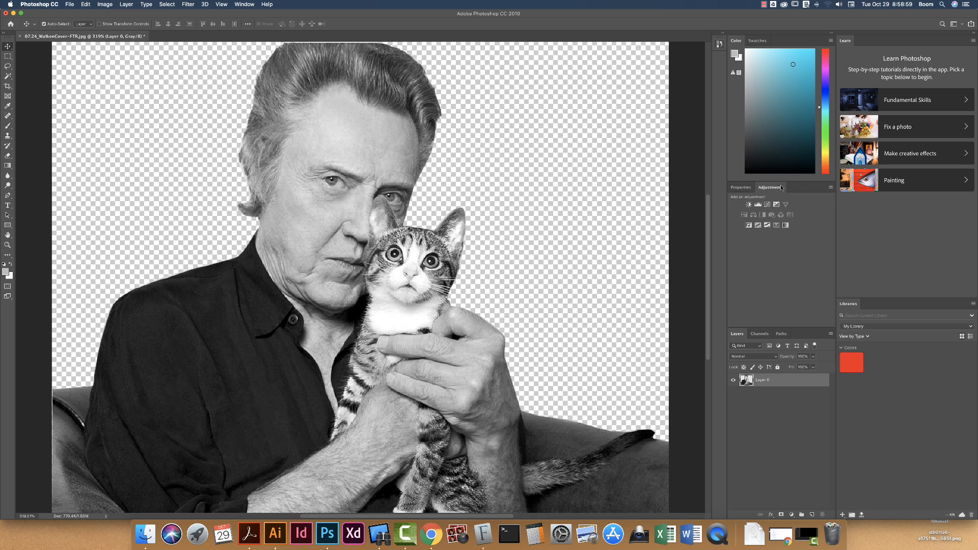
pyautogui.click(748, 204)
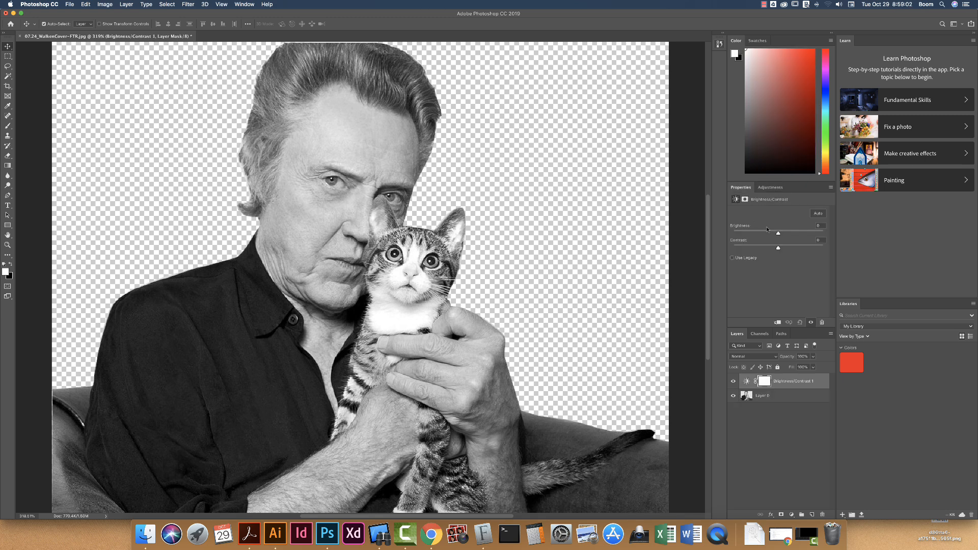
pyautogui.moveTo(779, 235); pyautogui.dragTo(798, 249)
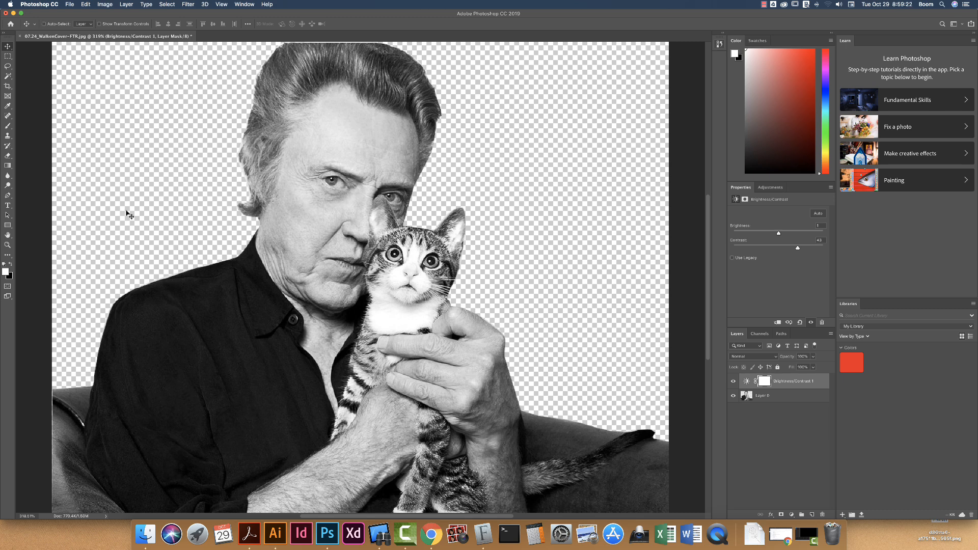
# - Save the image to the Desktop in Photoshop format as WalkenCover.psd with Maximize Compatibility on
pyautogui.press('super+shift+s')
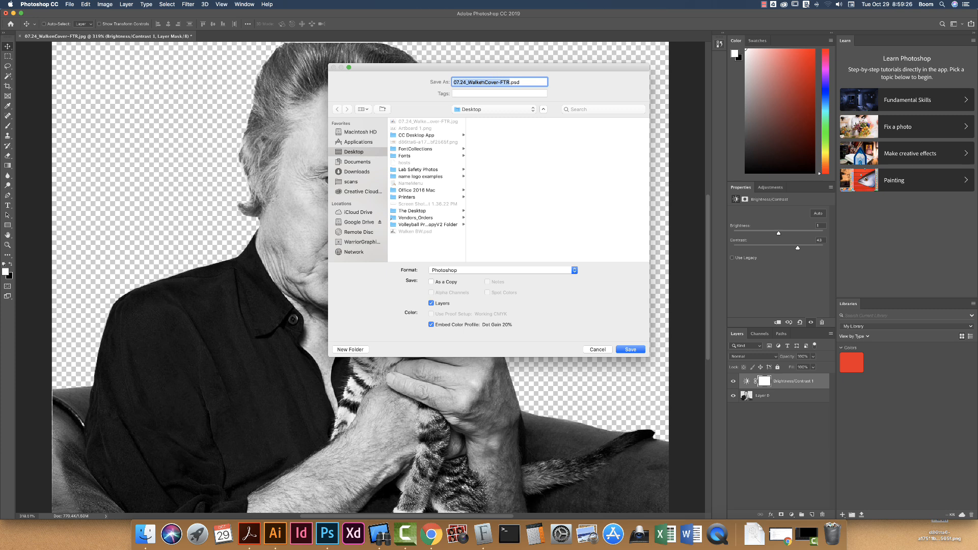
pyautogui.moveTo(467, 82); pyautogui.dragTo(496, 81)
pyautogui.press('BackSpace')
pyautogui.press('BackSpace')
pyautogui.click(630, 350)
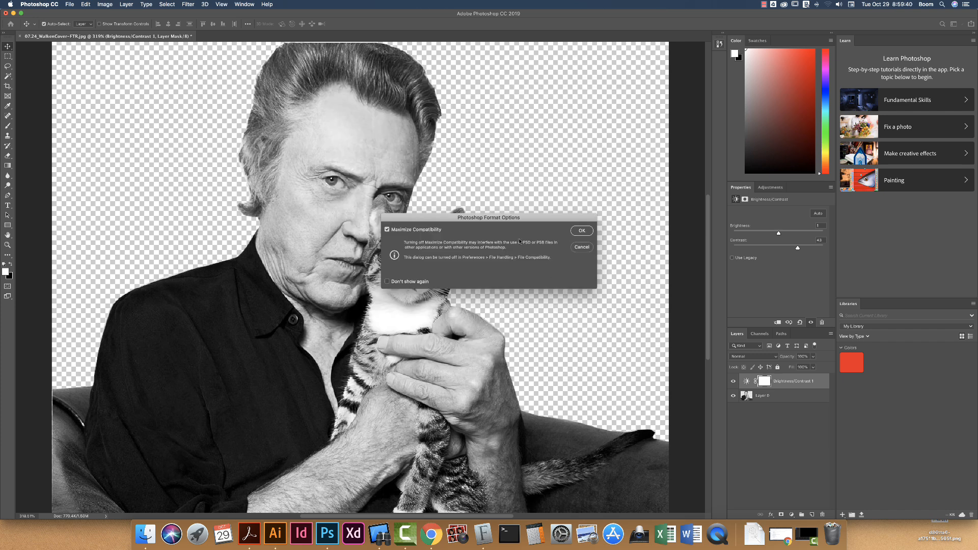
pyautogui.click(581, 230)
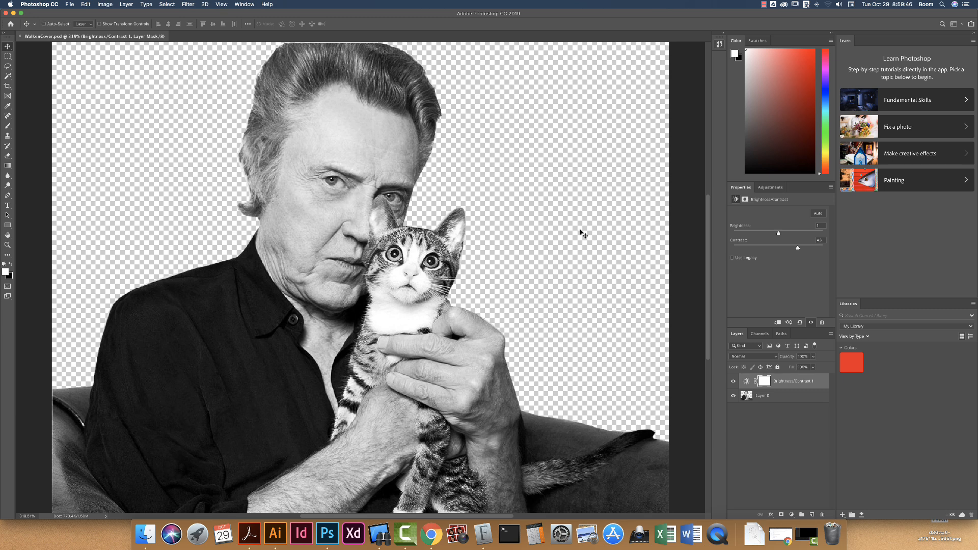
# - Switch to Illustrator and place WalkenCover.psd from the Desktop, flattened to a single image, about 12.5 in wide across the artboard
pyautogui.press('super+Tab')
pyautogui.press('super+Tab')
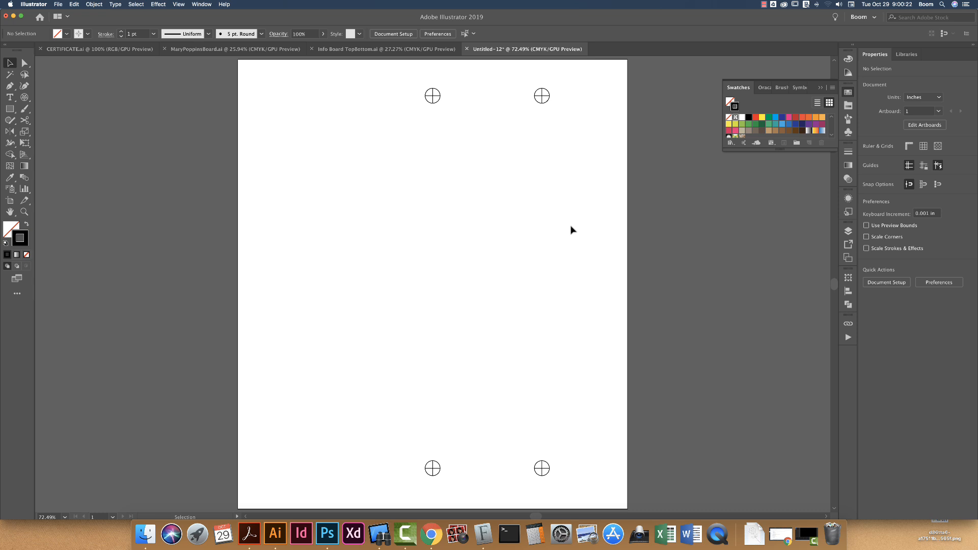
pyautogui.click(95, 4)
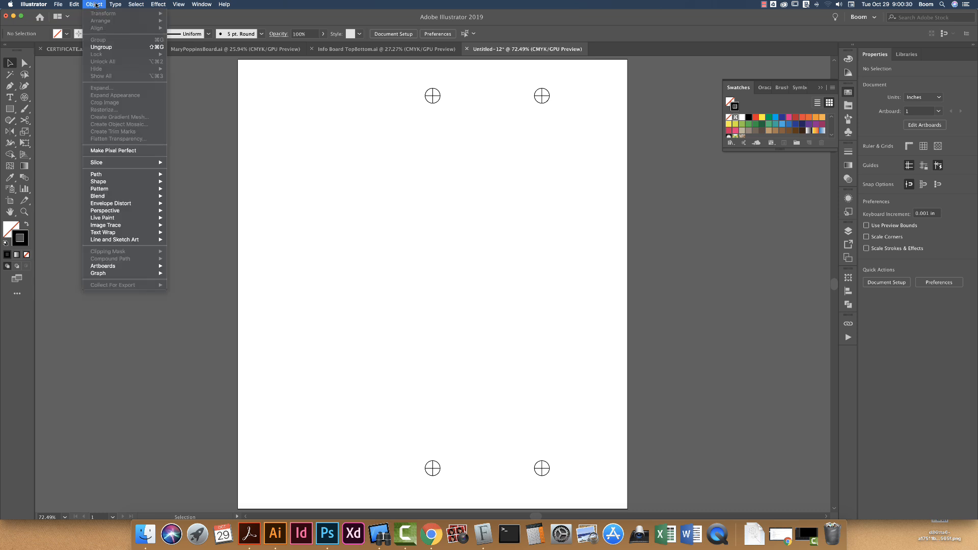
pyautogui.moveTo(76, 5)
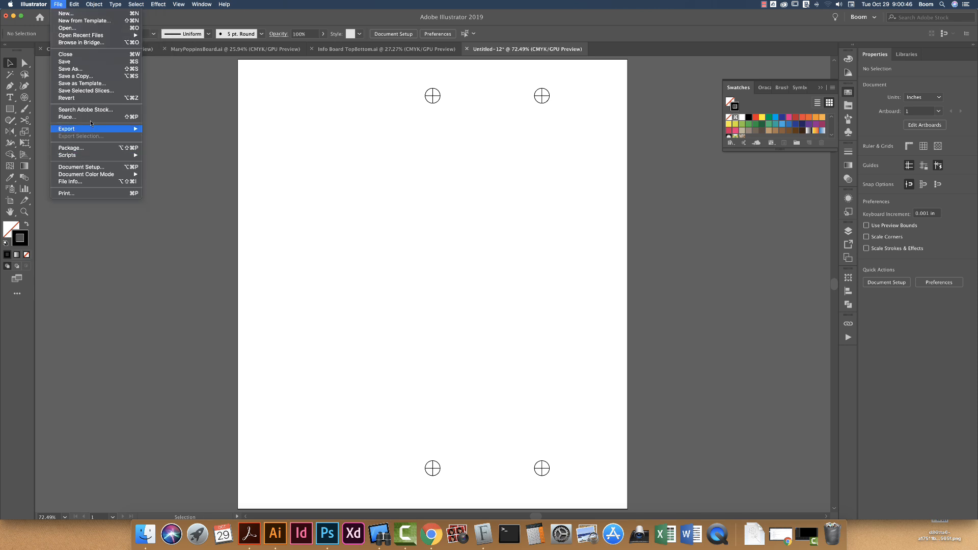
pyautogui.click(93, 117)
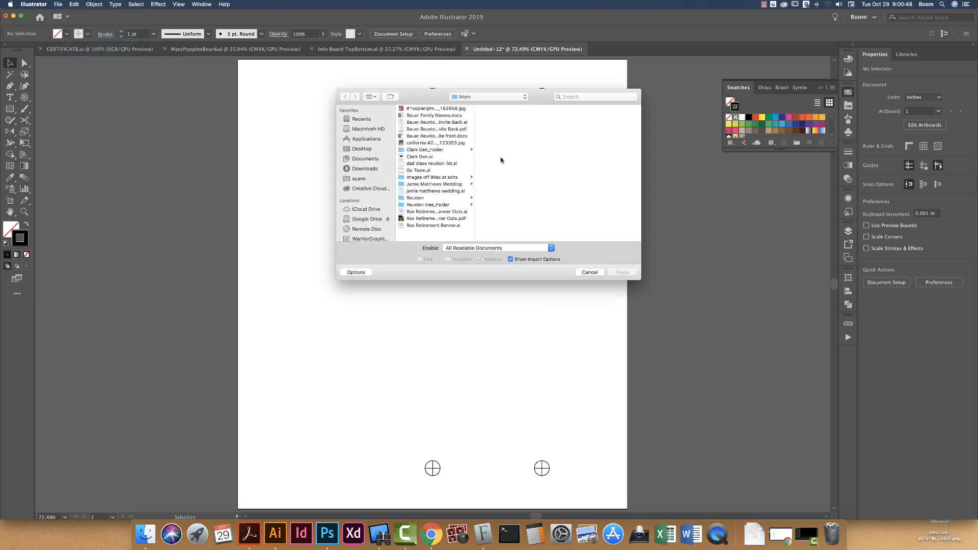
pyautogui.click(481, 96)
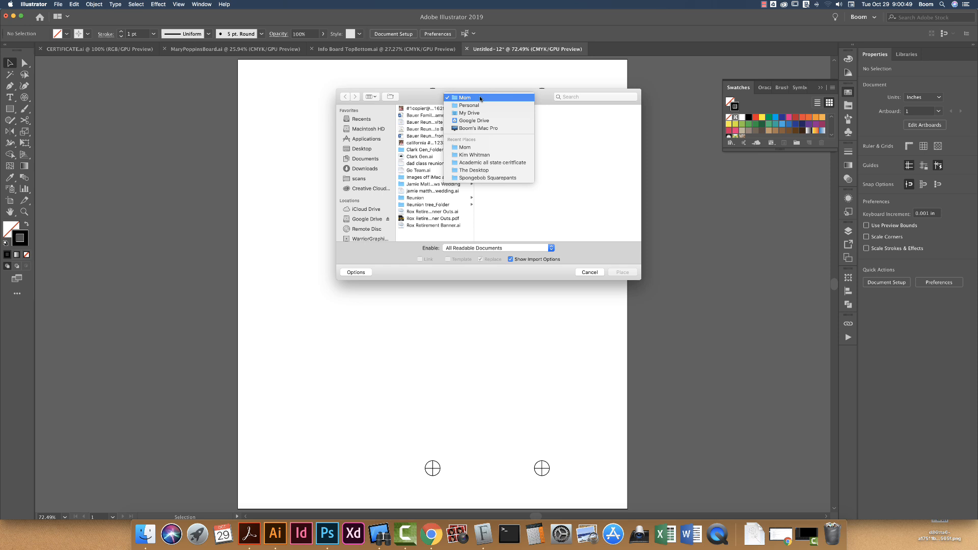
pyautogui.click(424, 100)
pyautogui.click(359, 149)
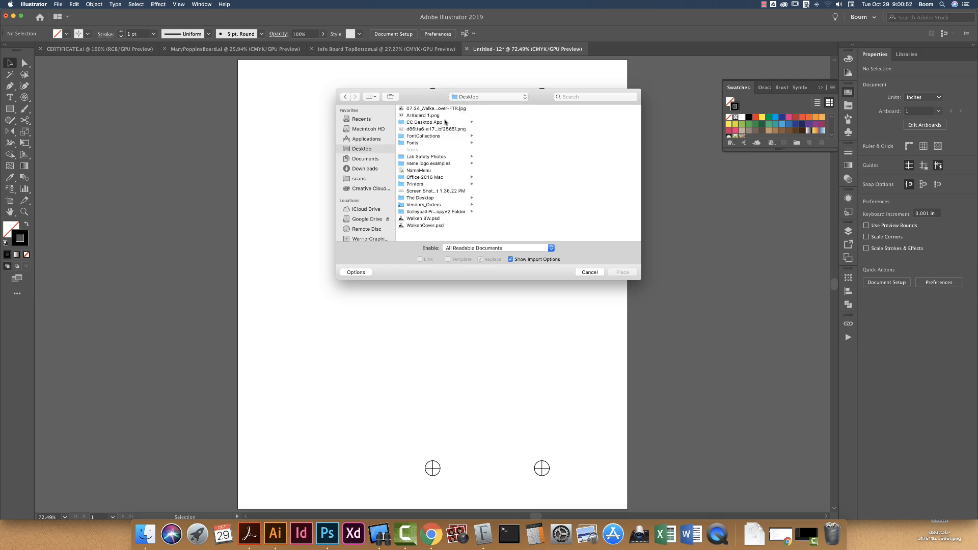
pyautogui.click(423, 225)
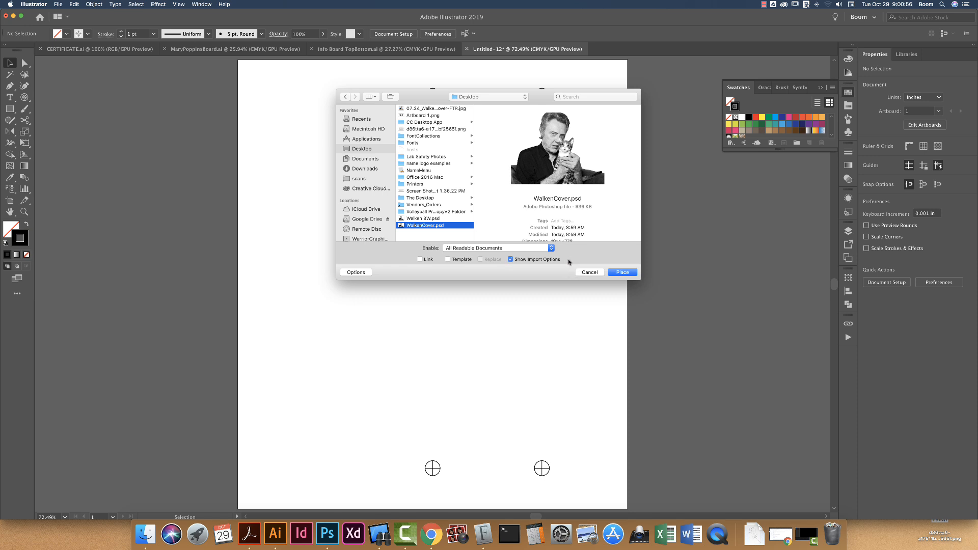
pyautogui.click(621, 273)
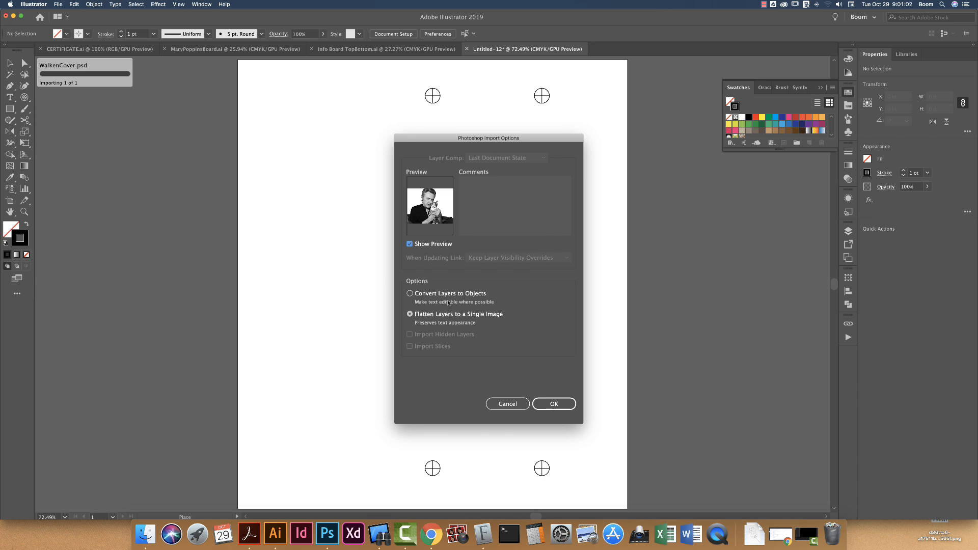
pyautogui.click(556, 401)
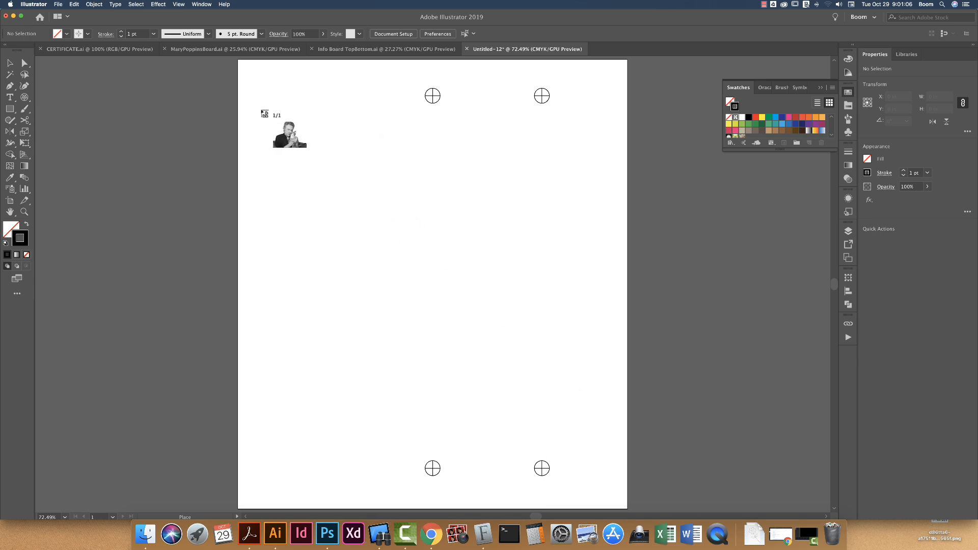
pyautogui.moveTo(250, 103)
pyautogui.mouseDown()
pyautogui.moveTo(300, 152)
pyautogui.moveTo(574, 323)
pyautogui.moveTo(632, 441)
pyautogui.mouseUp()
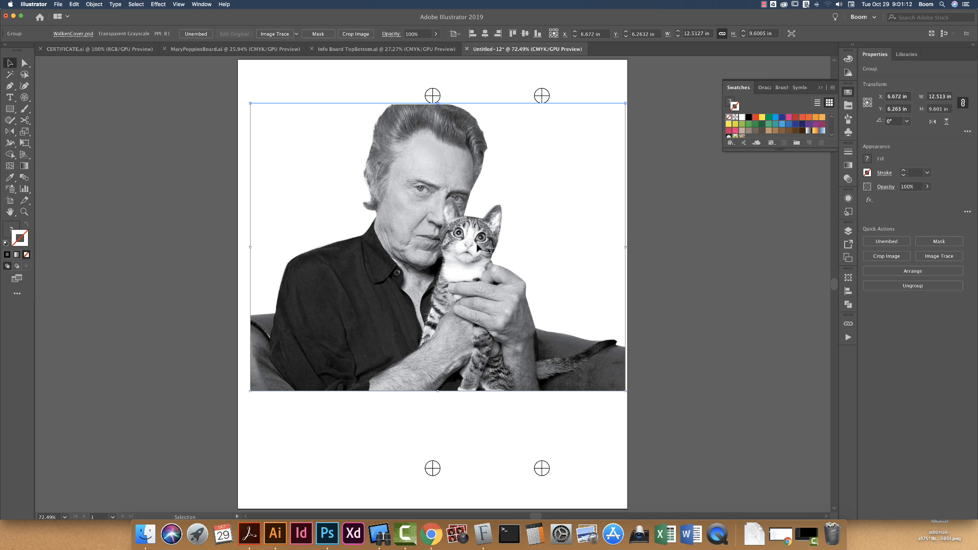
# - Center the placed image horizontally and vertically on the artboard, then deselect it
pyautogui.moveTo(477, 245); pyautogui.dragTo(473, 266)
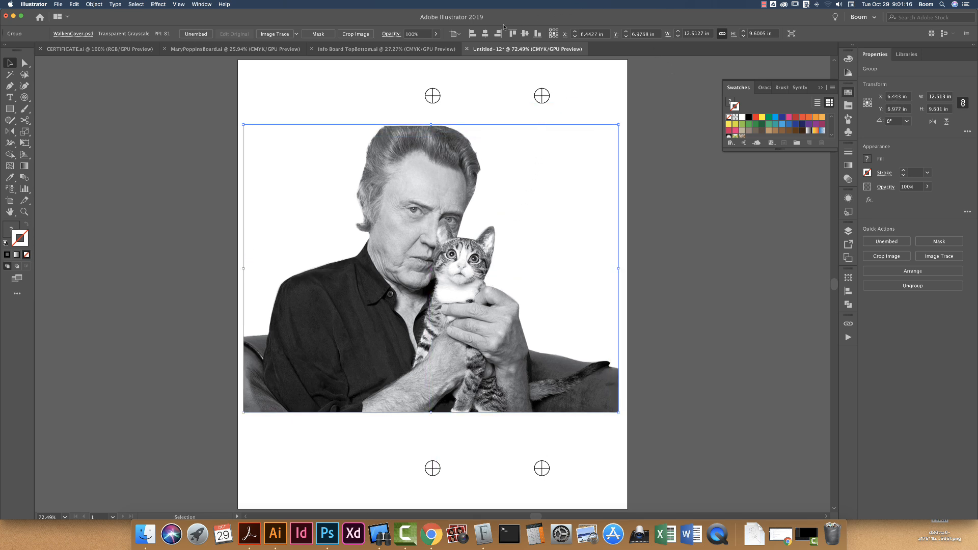
pyautogui.click(455, 34)
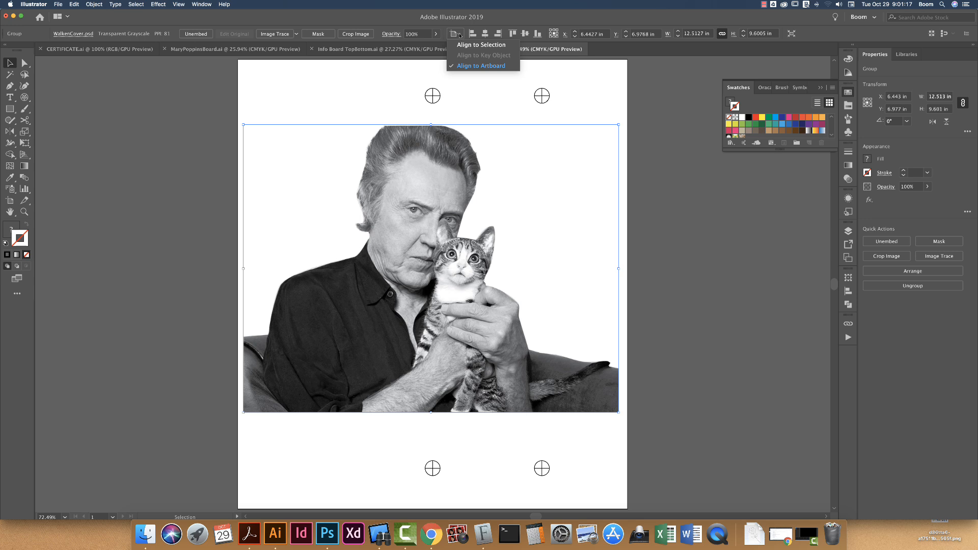
pyautogui.click(468, 67)
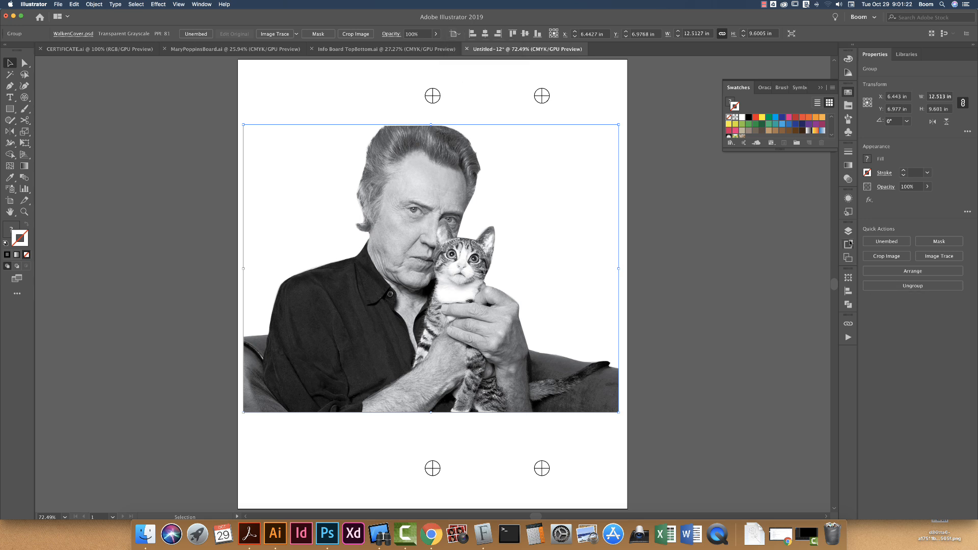
pyautogui.click(847, 291)
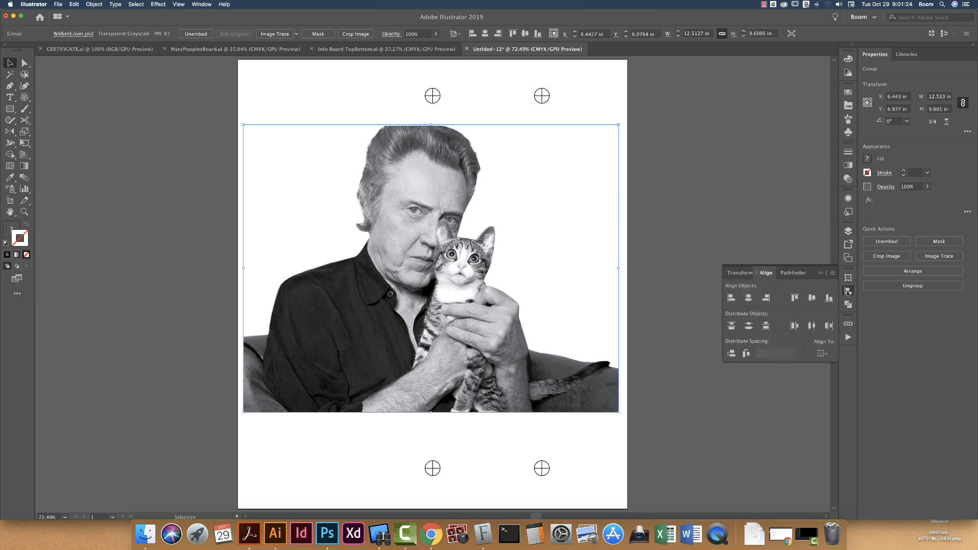
pyautogui.click(826, 354)
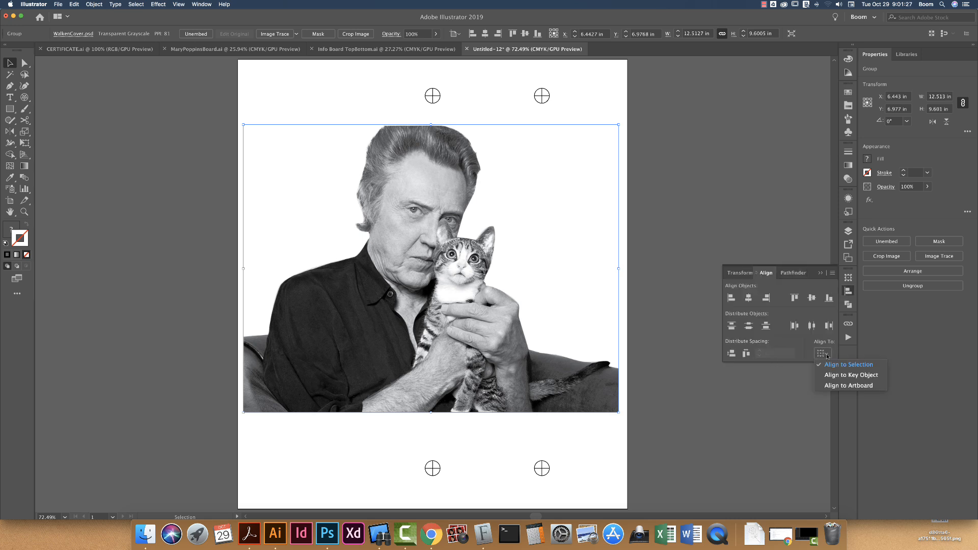
pyautogui.click(829, 386)
pyautogui.click(748, 298)
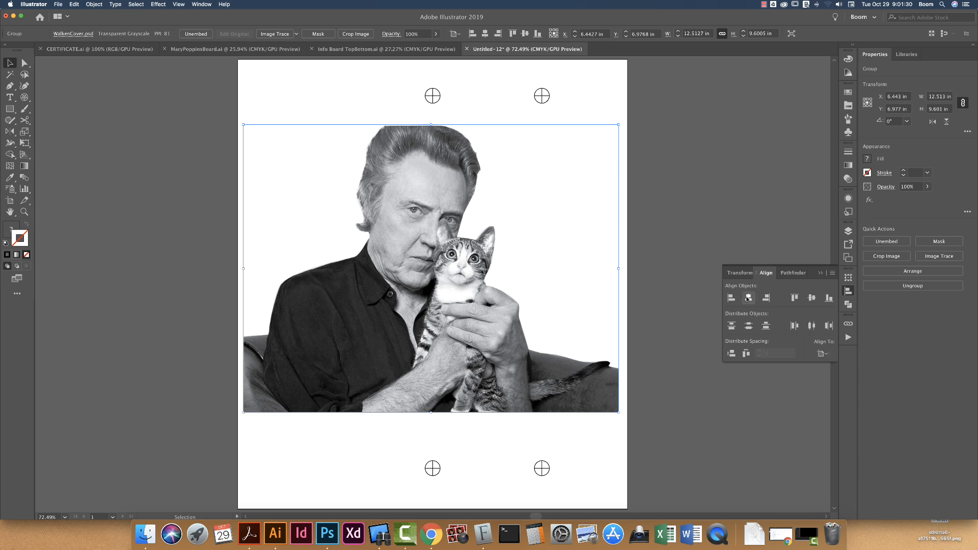
pyautogui.click(811, 298)
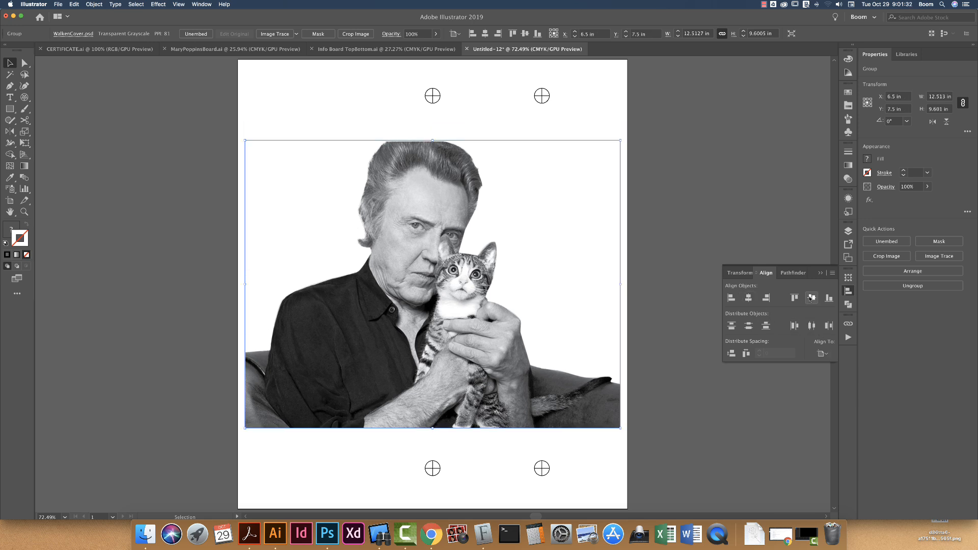
pyautogui.click(643, 134)
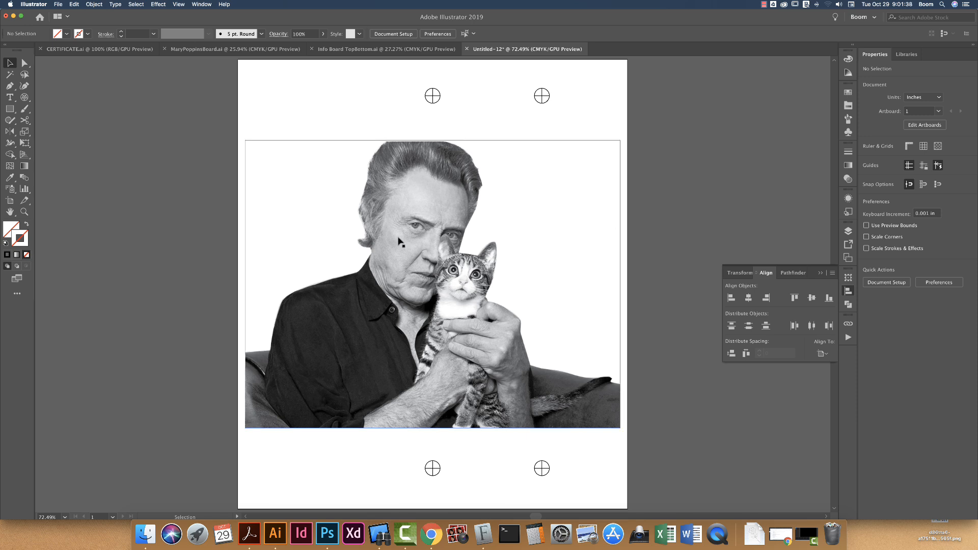
# - Start printing the document to the Film Positive Accurip @ sc graphics server printer with the 13x19 Super B media size
pyautogui.press('a')
pyautogui.press('cmd+p')
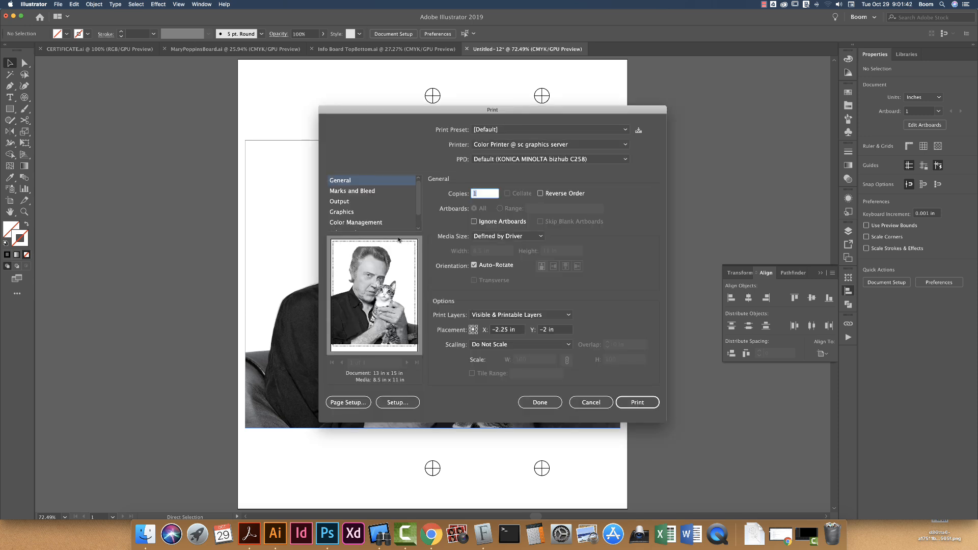
pyautogui.click(499, 144)
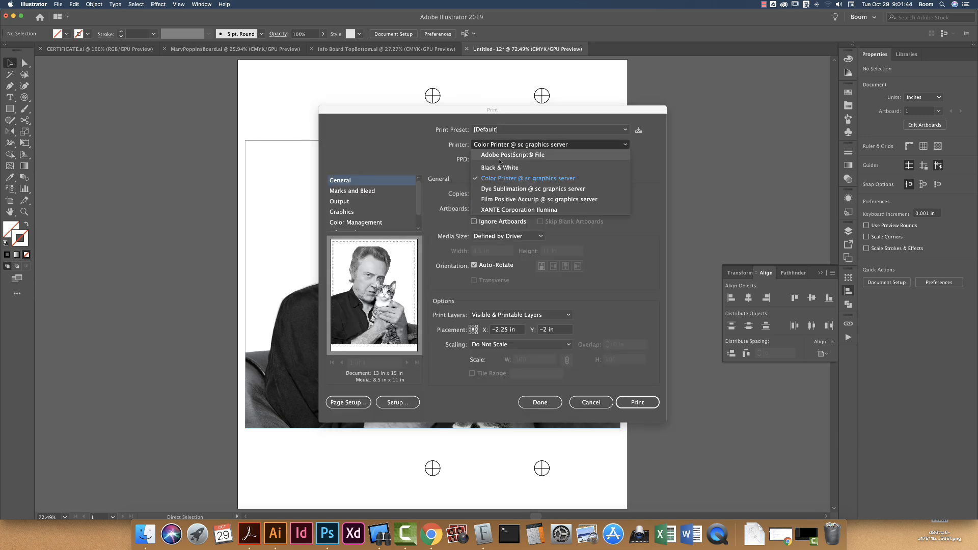
pyautogui.click(509, 200)
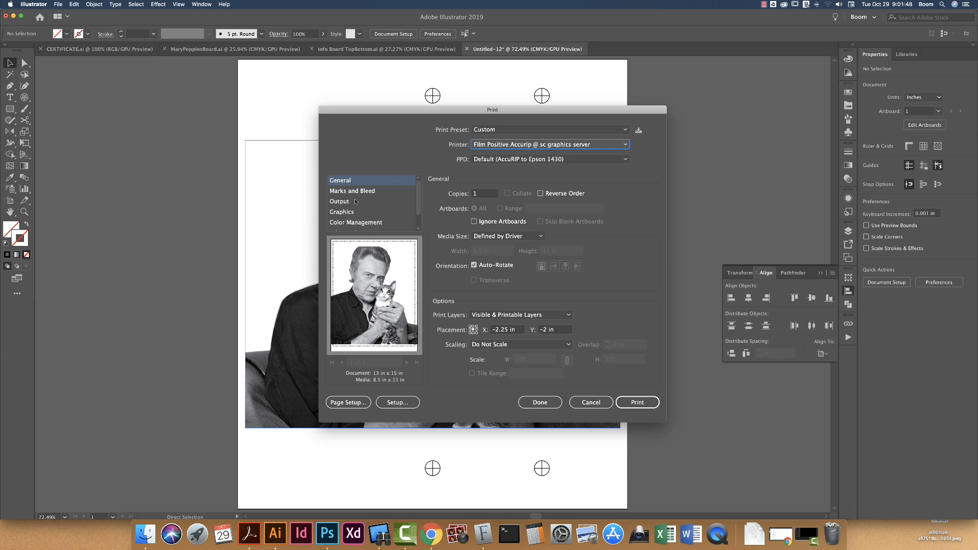
pyautogui.click(507, 236)
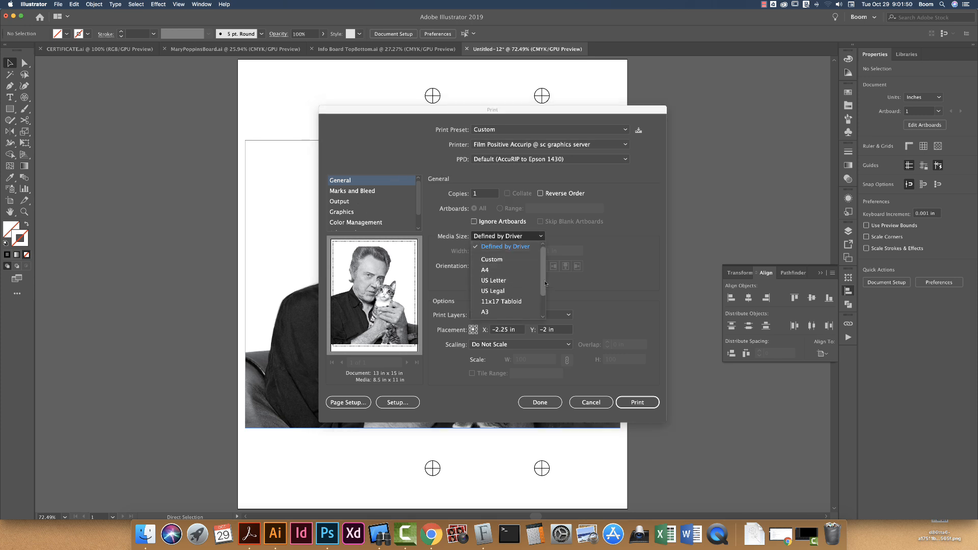
pyautogui.moveTo(545, 283); pyautogui.dragTo(543, 311)
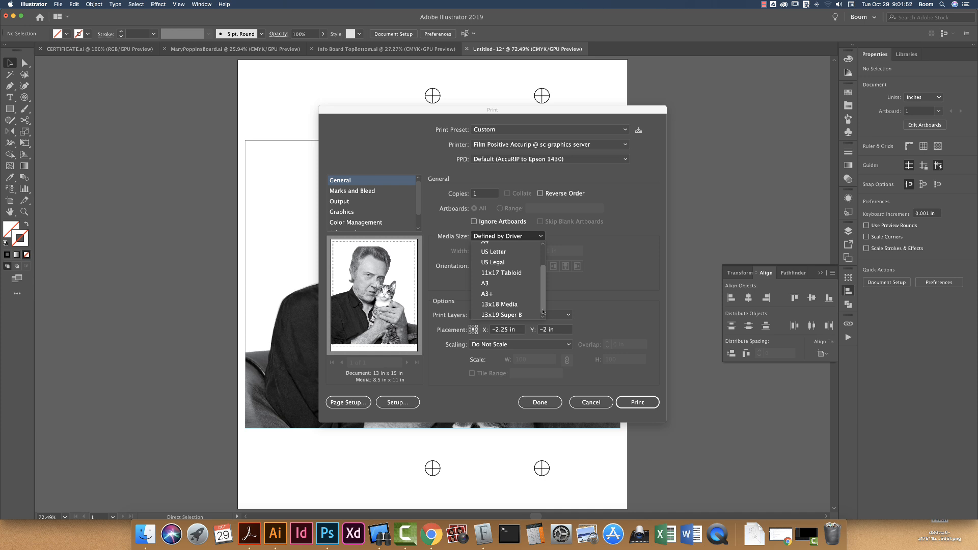
pyautogui.click(501, 315)
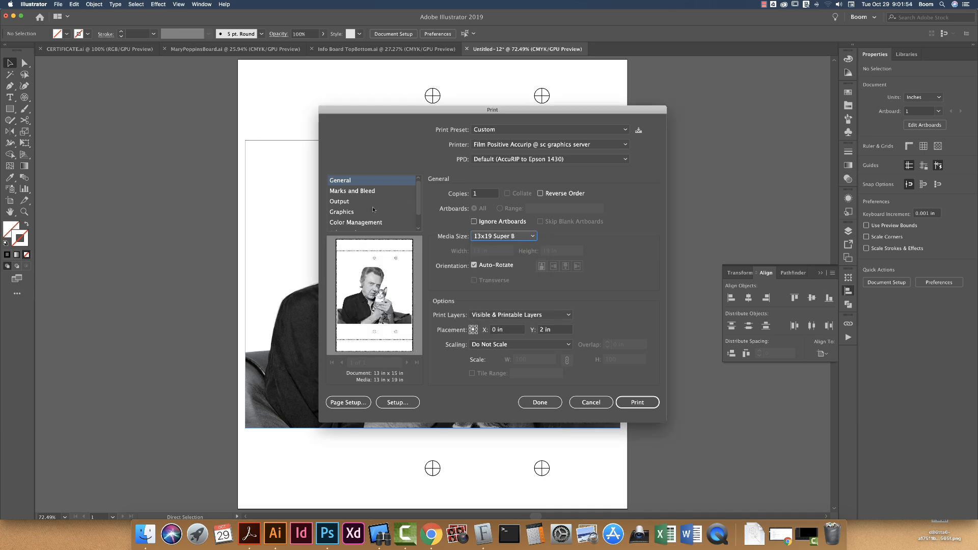
# - Set the print output mode to Separations (Host-Based) and the Process Black ink frequency to 33 lpi
pyautogui.click(352, 204)
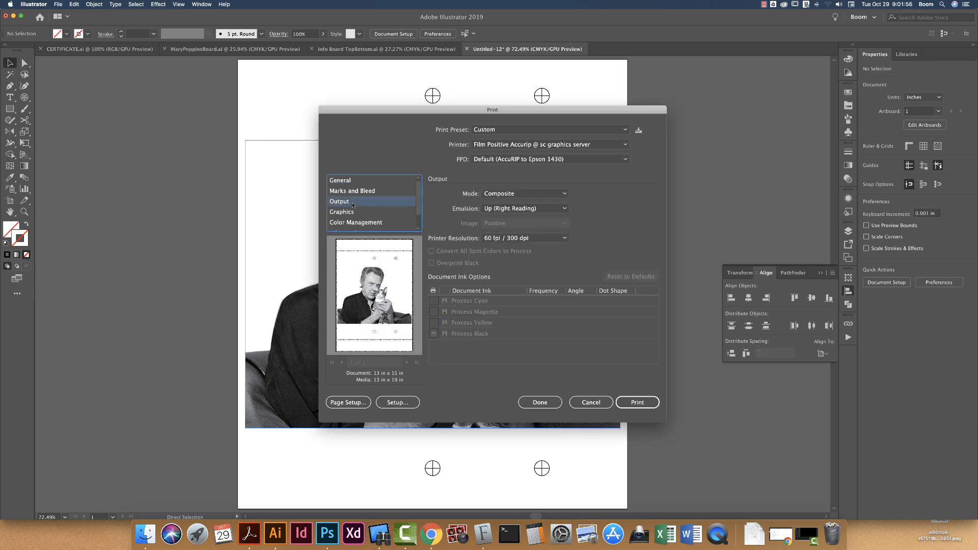
pyautogui.click(510, 196)
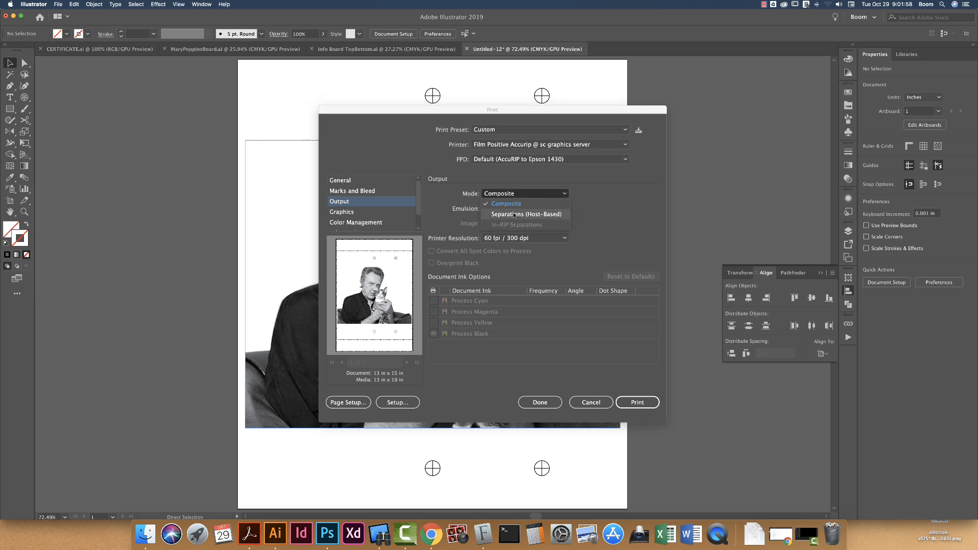
pyautogui.click(514, 215)
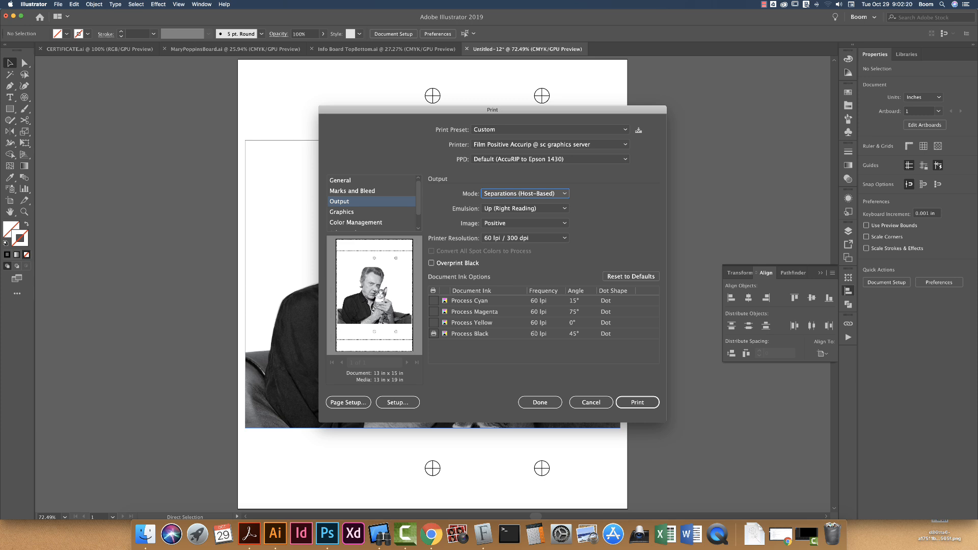
pyautogui.click(534, 333)
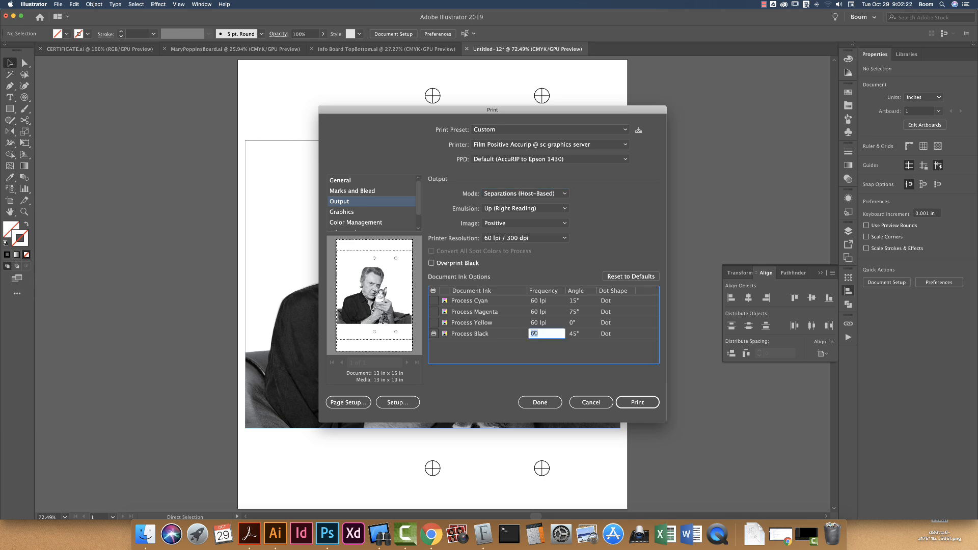
pyautogui.write('33')
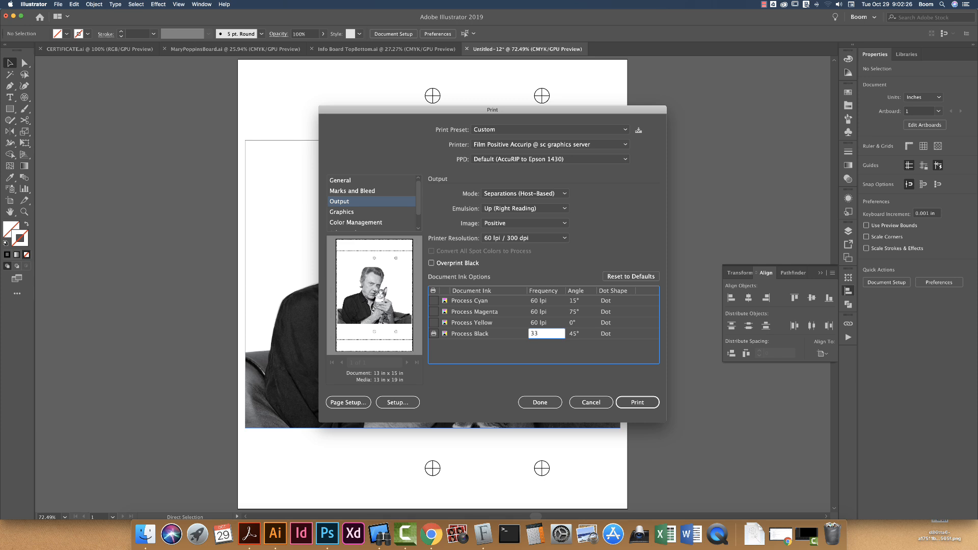